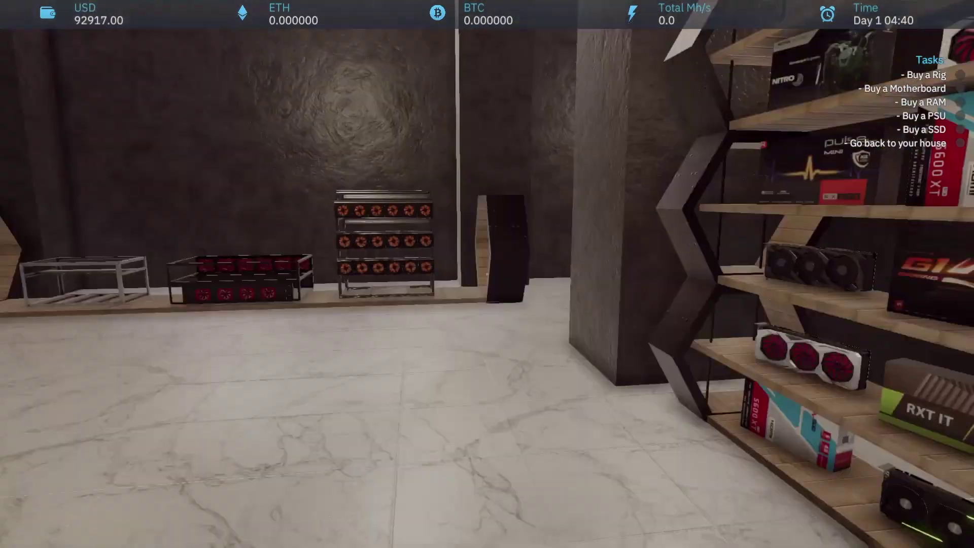
- Walk through the hardware store past the mining rigs and the graphics card shelves
key(w)
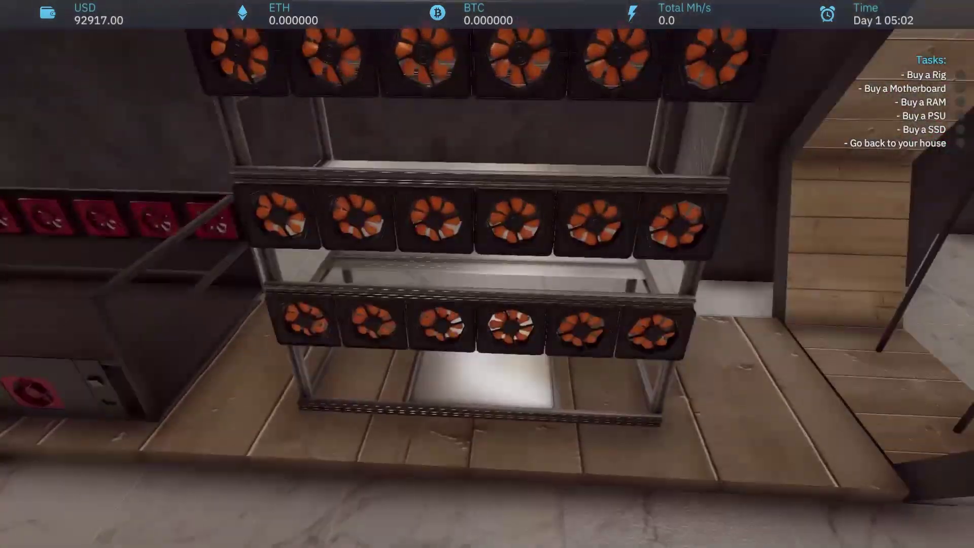
key(w)
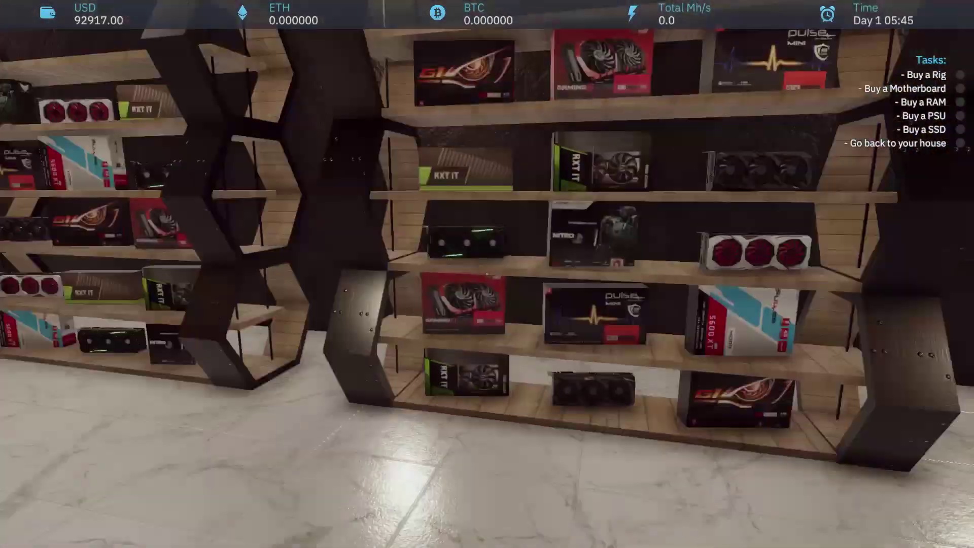
key(w)
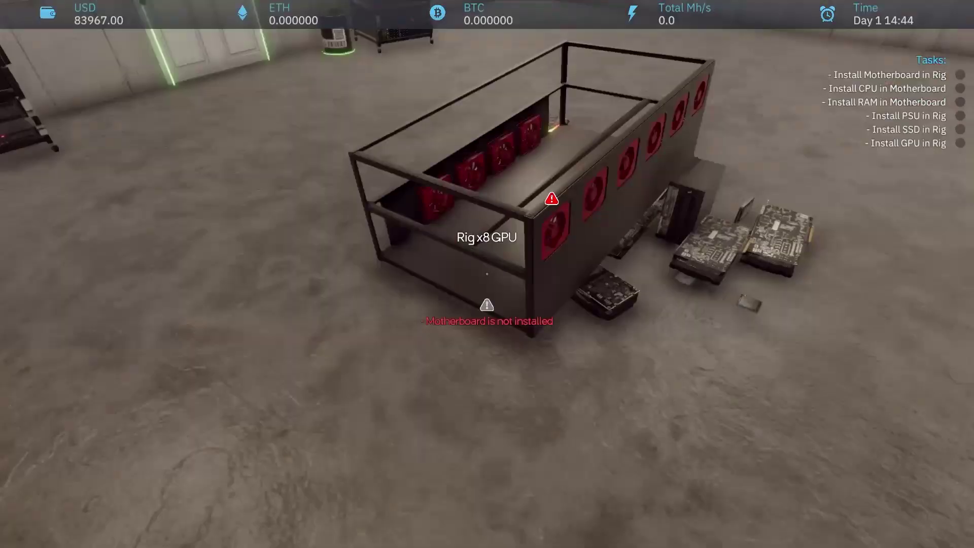
- Pick up the Sniper B7 motherboard from the floor and install it in the Rig x8 GPU frame
key(w)
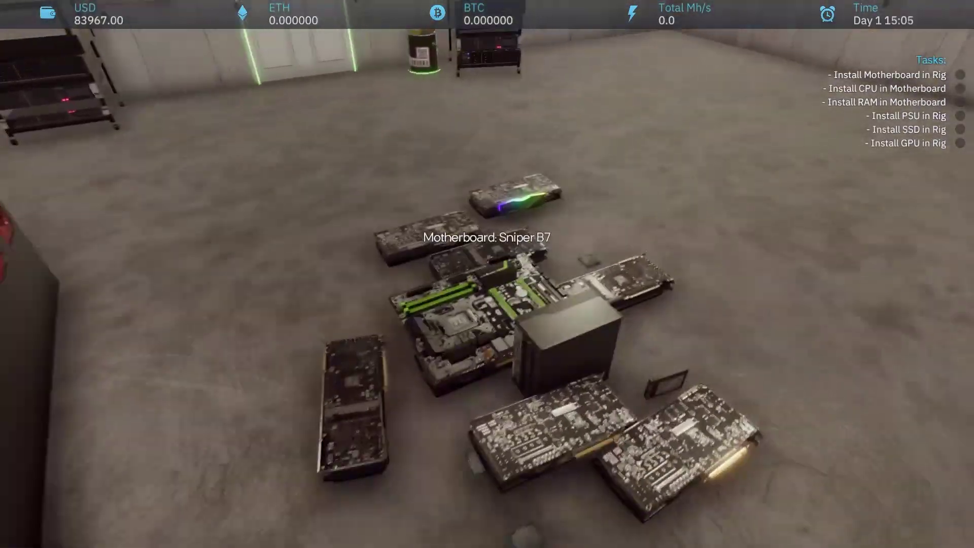
click(487, 274)
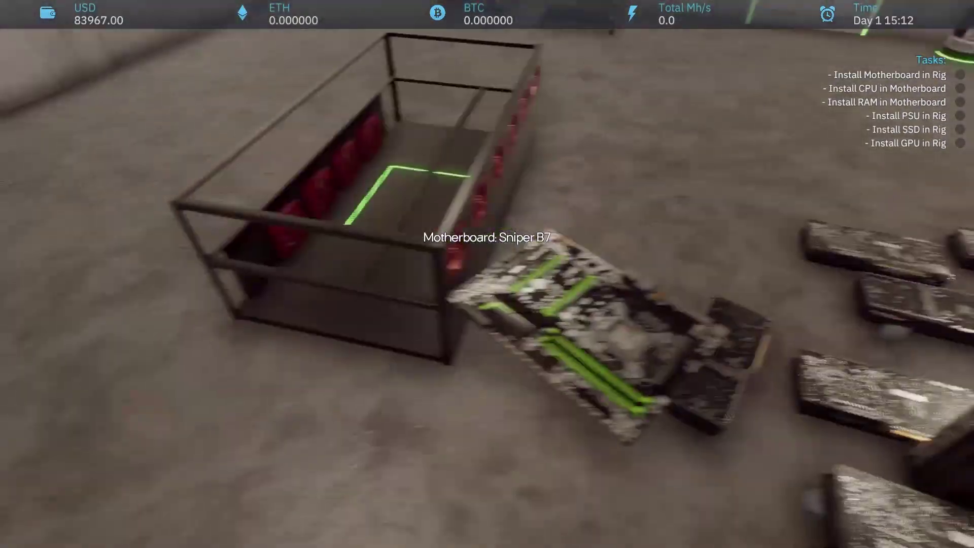
click(487, 274)
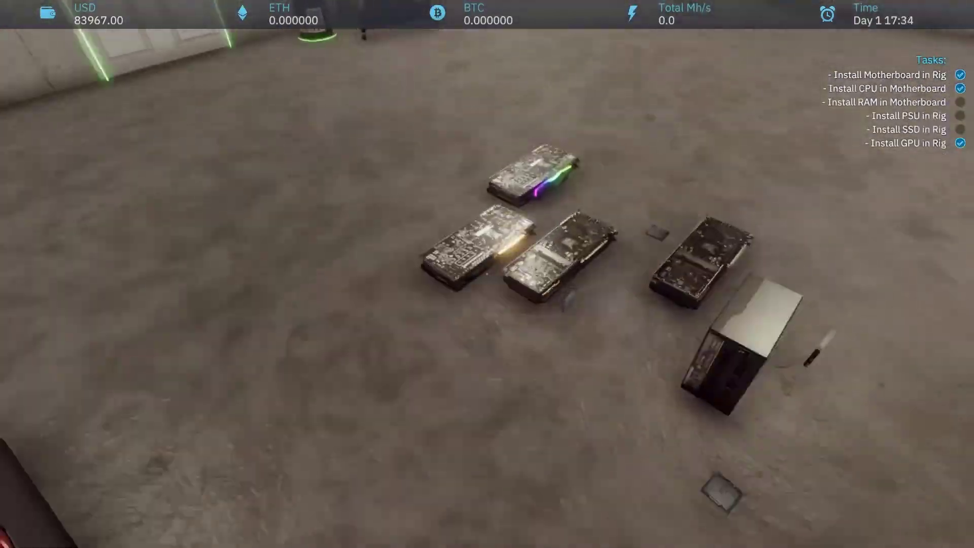
click(487, 274)
click(487, 274)
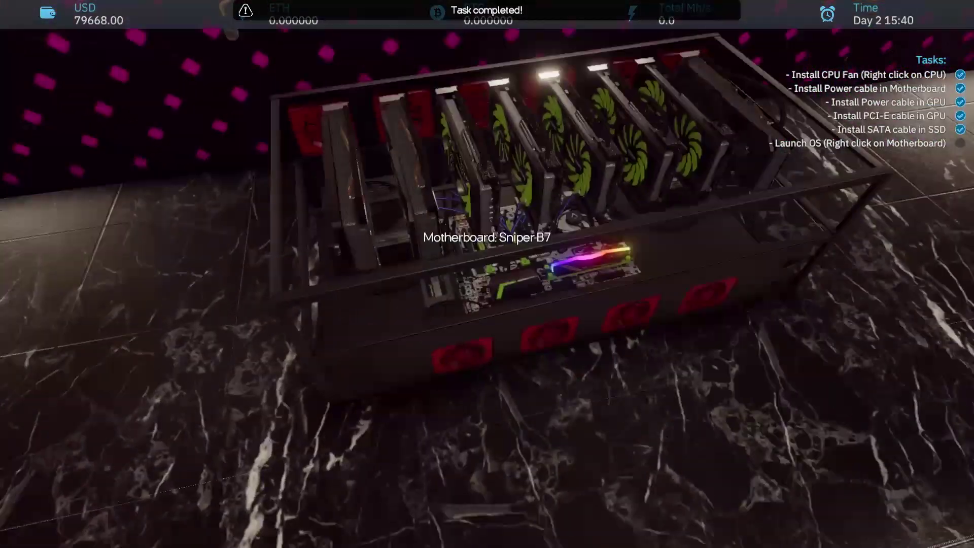
- Launch the OS from the rig's Sniper B7 motherboard and review the hashrate, temperature and power of each installed GPU
right_click(487, 274)
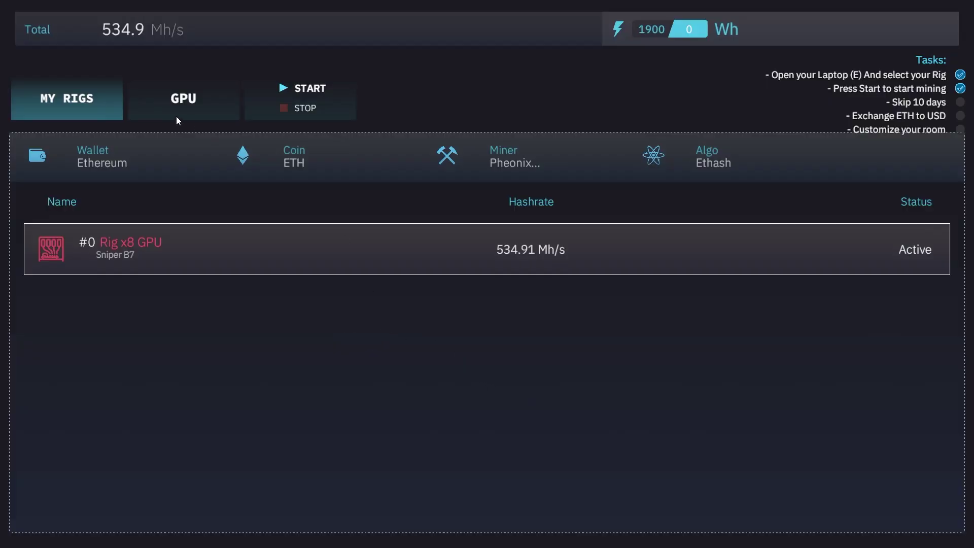
click(178, 118)
scroll(647, 284, down, 3)
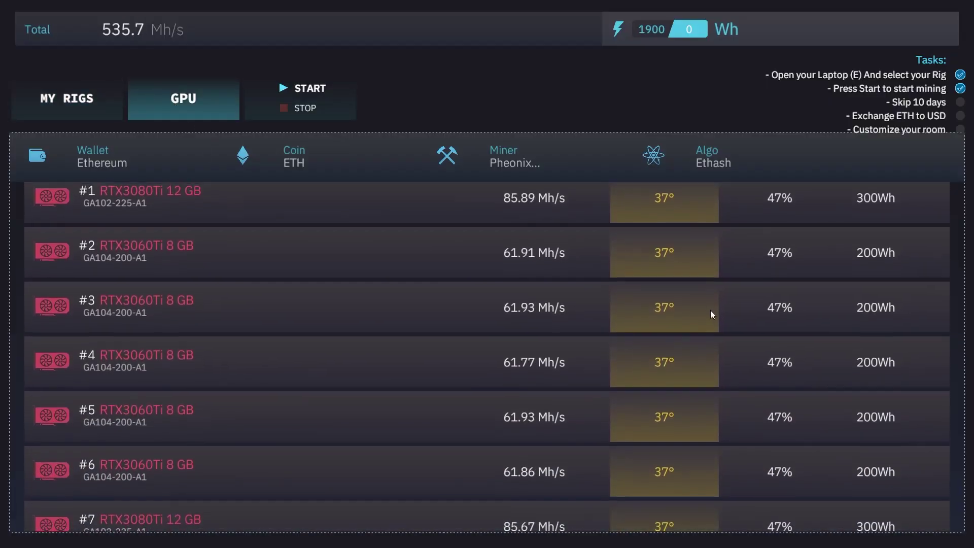
scroll(713, 310, down, 2)
scroll(464, 479, up, 4)
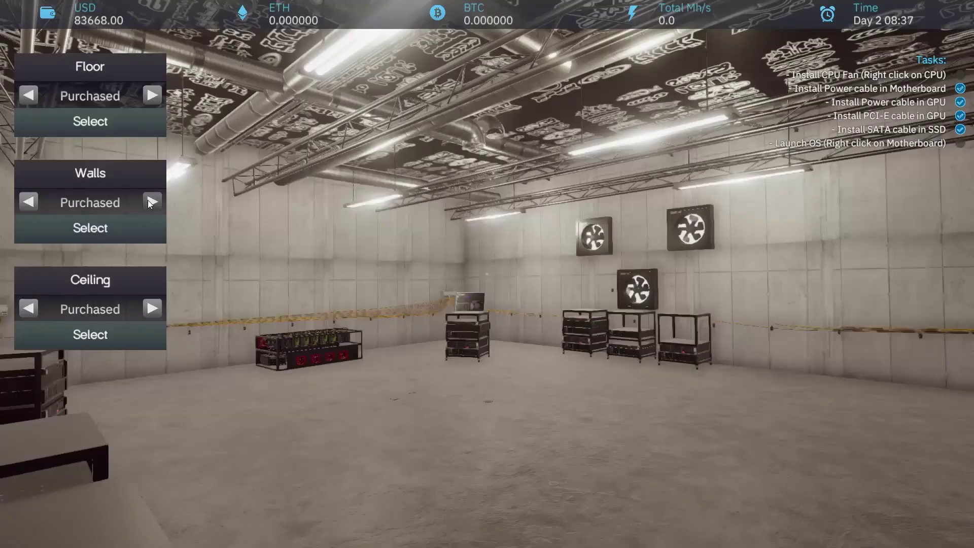
- Preview the available wall designs for the mining room
click(148, 200)
click(147, 199)
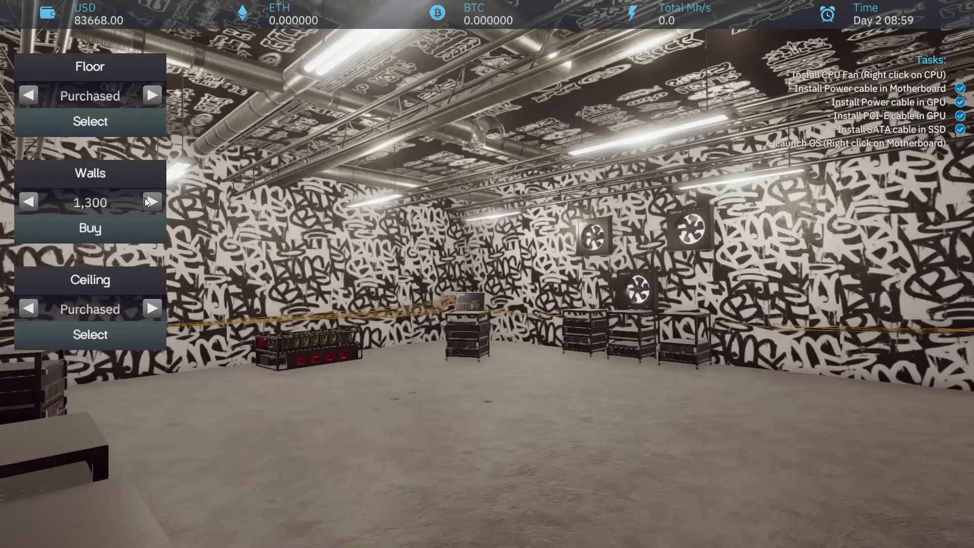
click(144, 197)
click(145, 196)
click(144, 195)
click(143, 195)
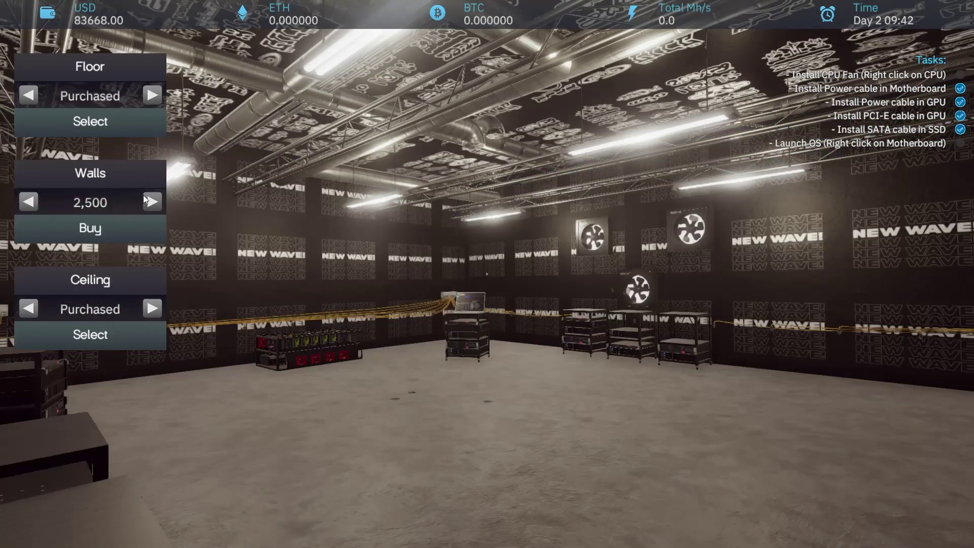
click(143, 195)
click(144, 195)
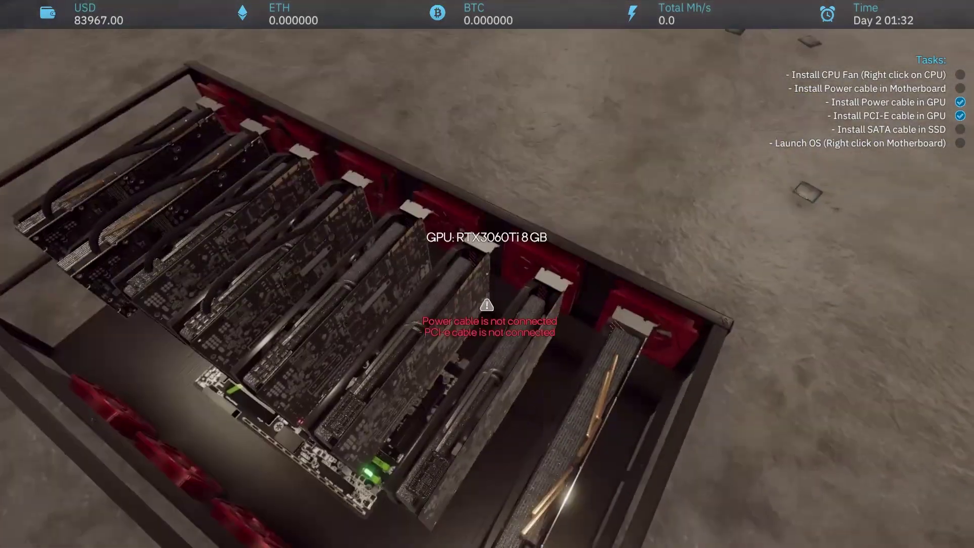
- Open the cable connection options of the unconnected RTX3060Ti 8 GB card in the rig
right_click(487, 274)
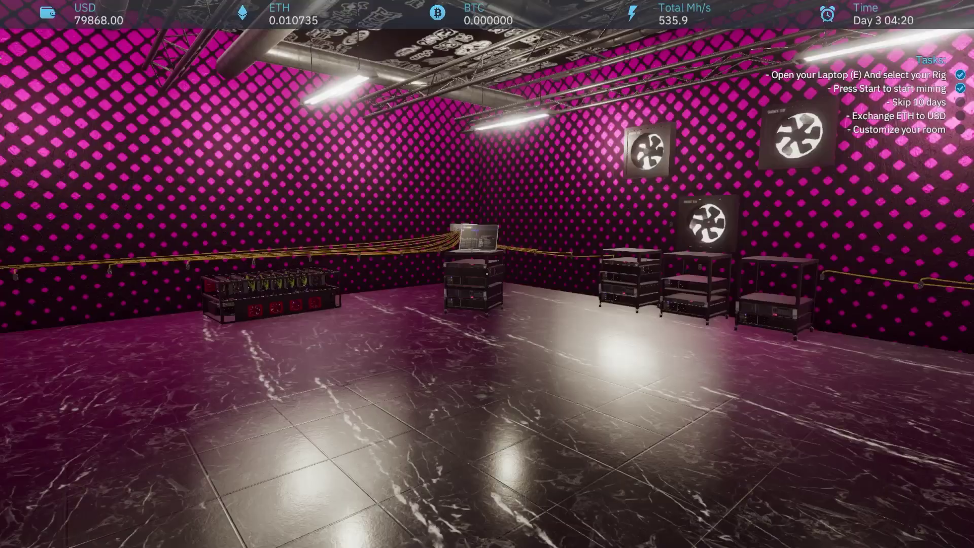
- Pause the game and leave the mining room for the main menu
key(Escape)
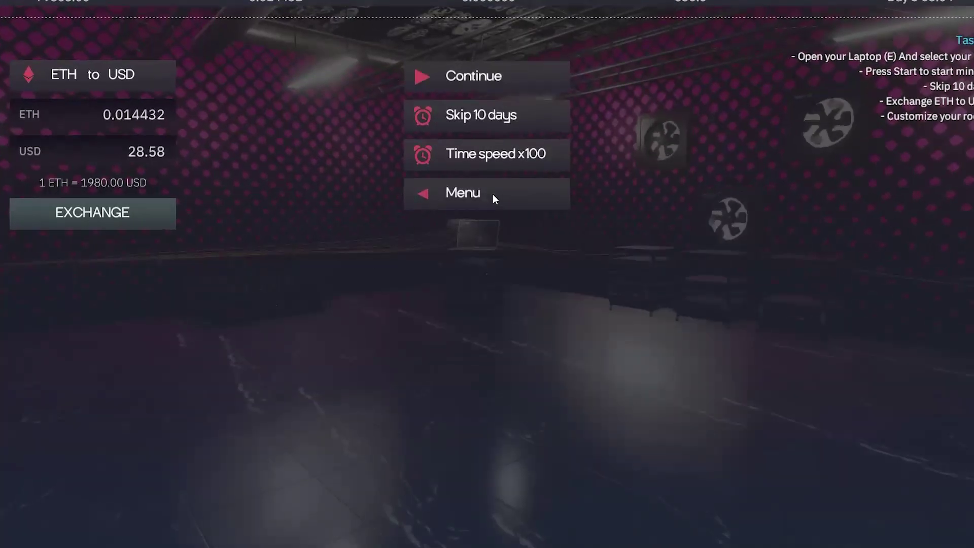
click(459, 187)
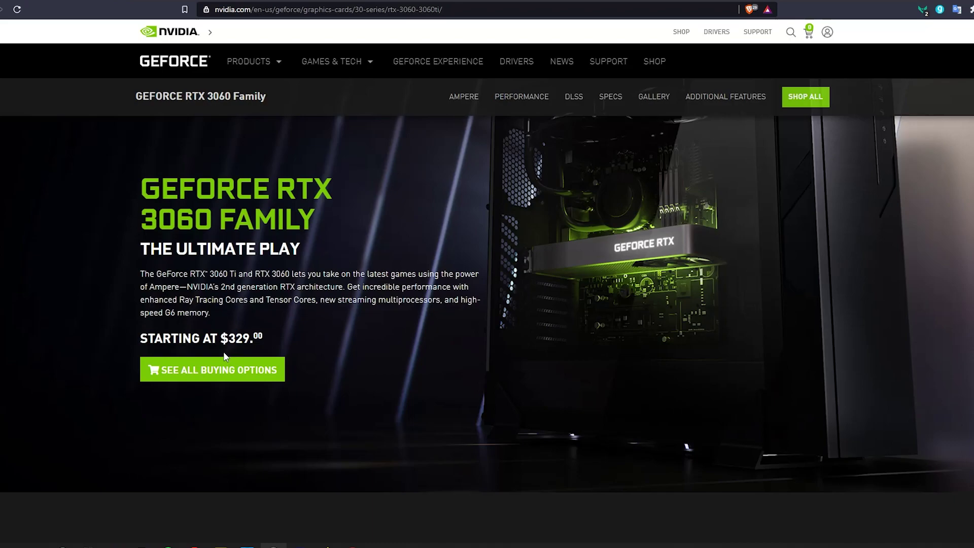
- Compare RTX 3060 prices across NVIDIA's product page, the ASUS TUF card's buying options on Amazon and Newegg's search results
click(274, 337)
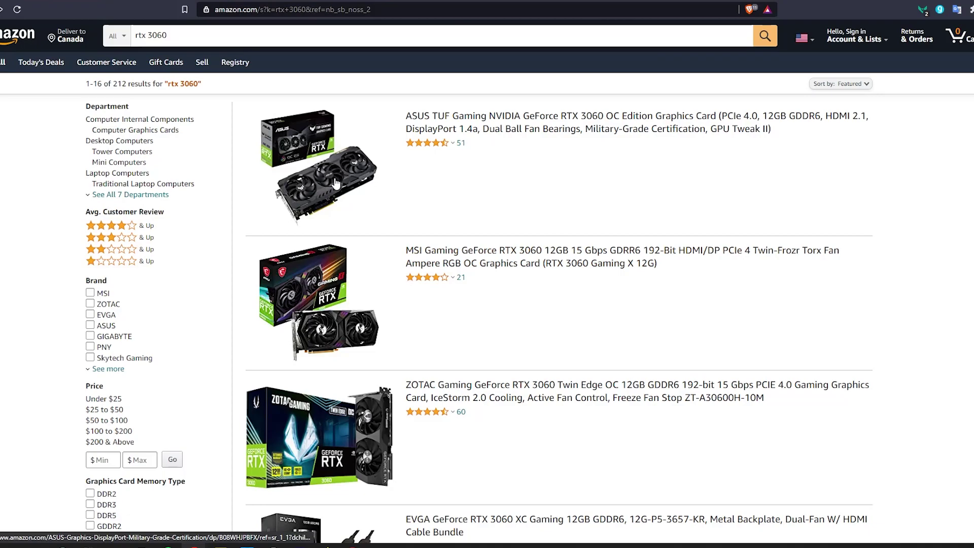
click(335, 183)
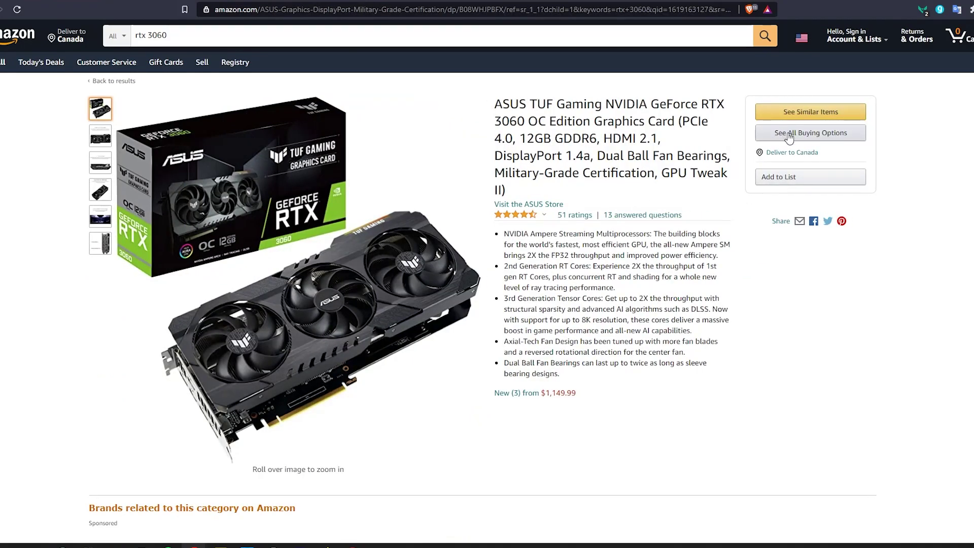
click(789, 135)
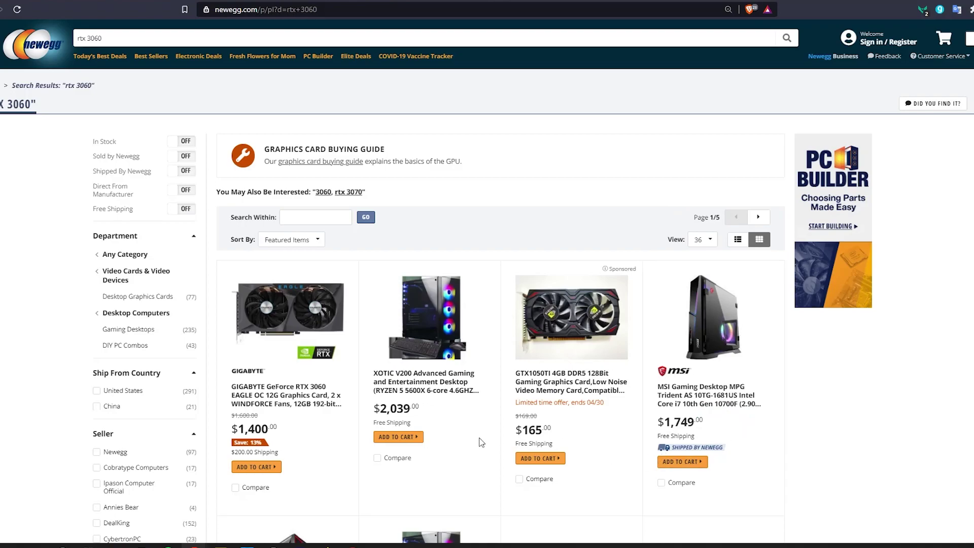
scroll(827, 366, down, 2)
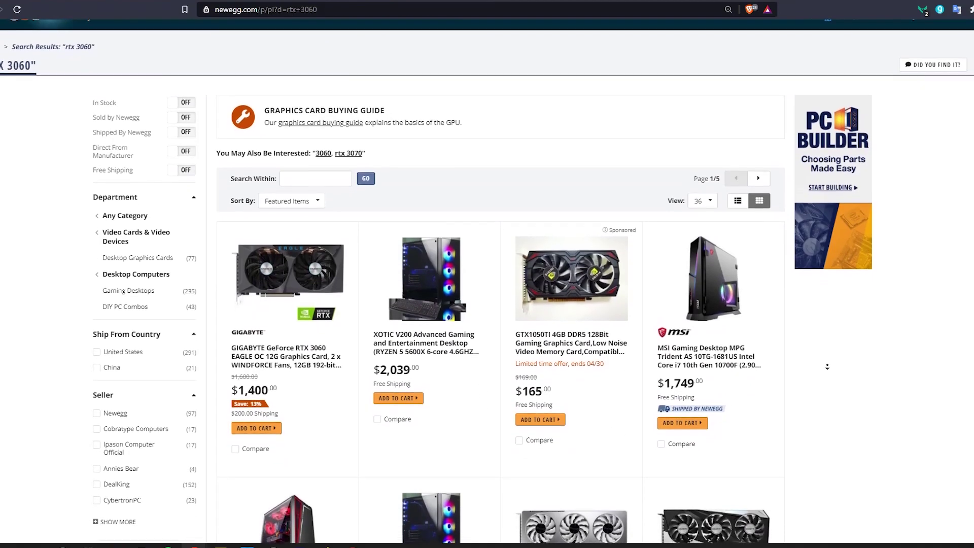
scroll(827, 366, down, 2)
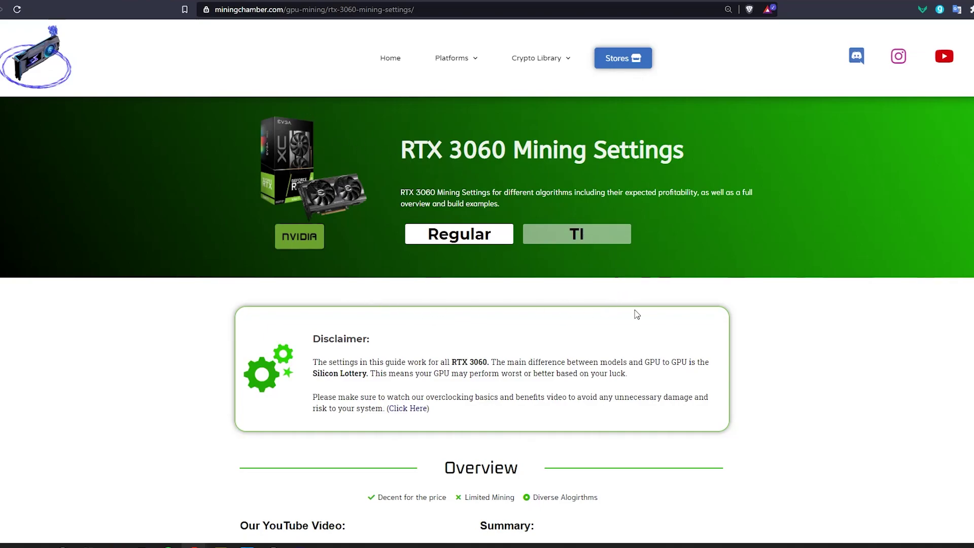
- Read the overview and summary of the RTX 3060 Mining Settings page on miningchamber.com
scroll(637, 315, down, 8)
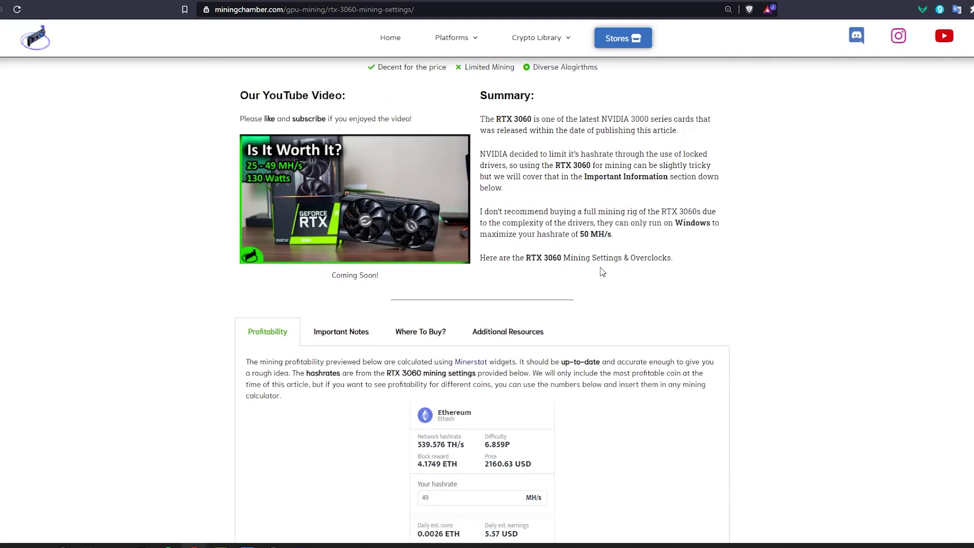
scroll(846, 202, up, 7)
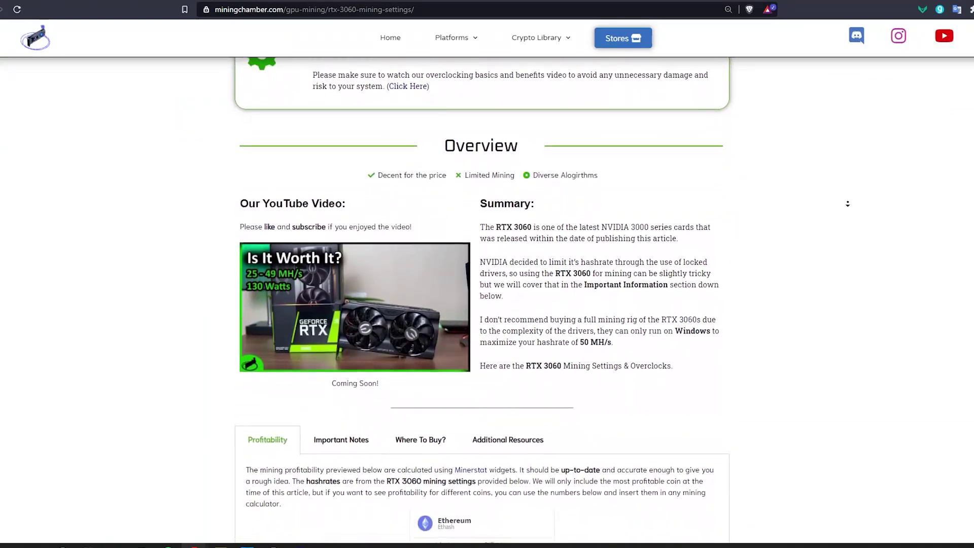
scroll(658, 296, down, 5)
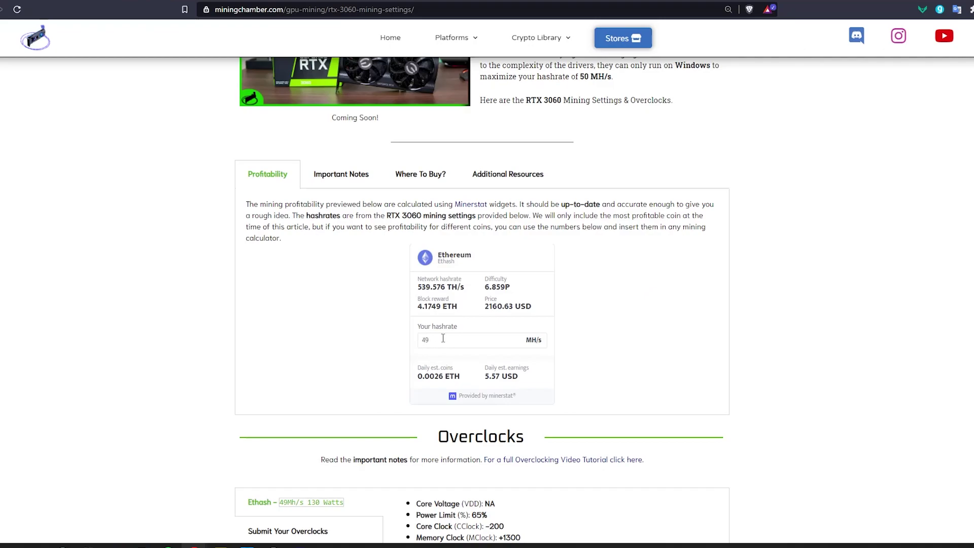
- Check the daily earnings estimate in the Ethereum profitability widget and try a hashrate of 25 MH/s
drag(443, 338, 418, 346)
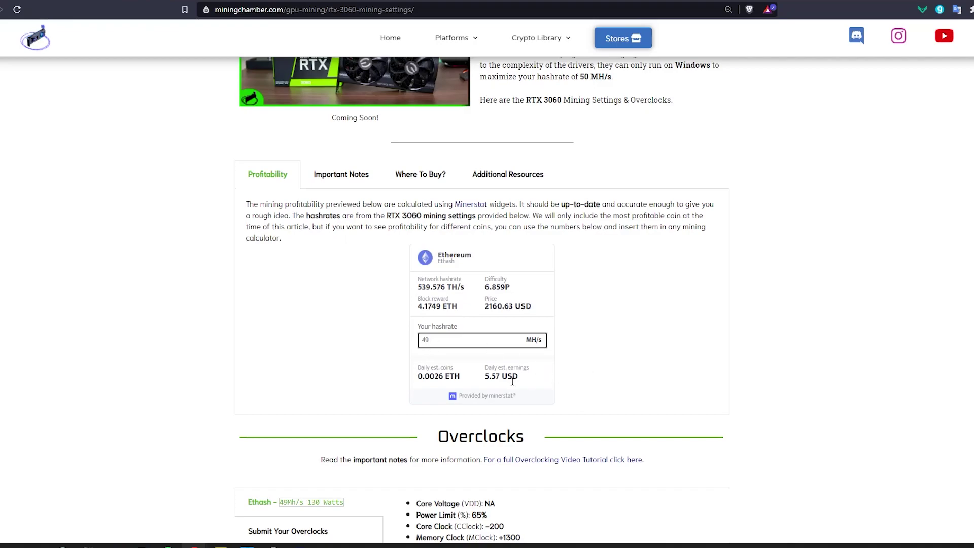
triple_click(497, 379)
click(501, 378)
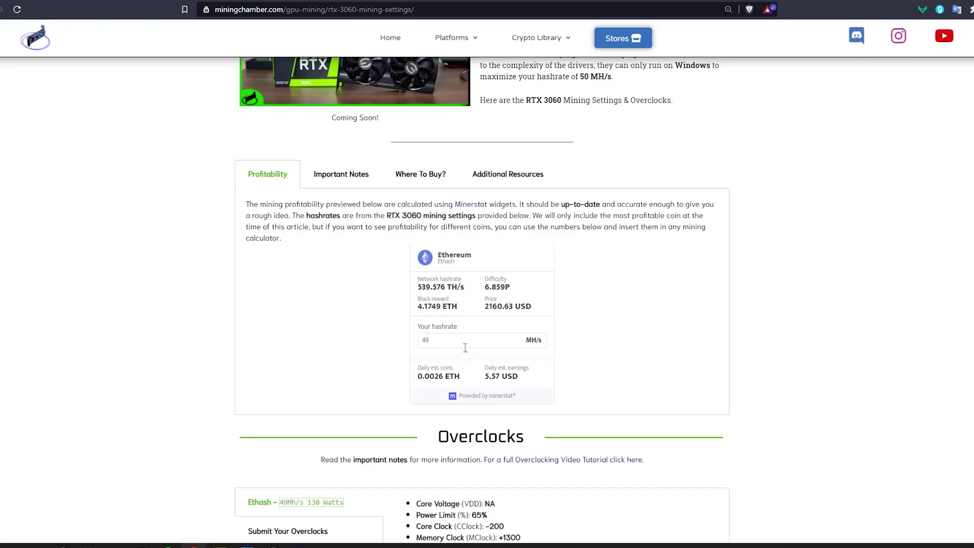
drag(470, 344, 404, 349)
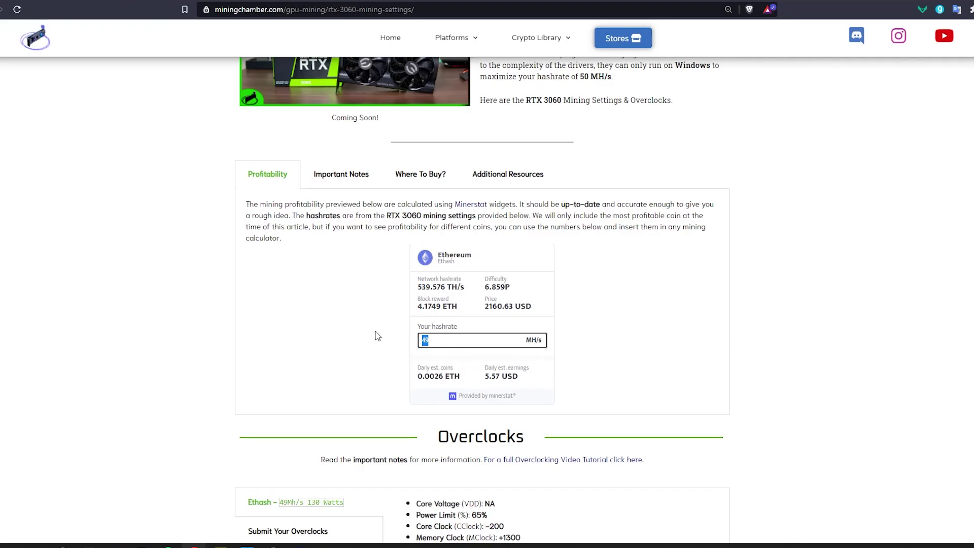
text(25)
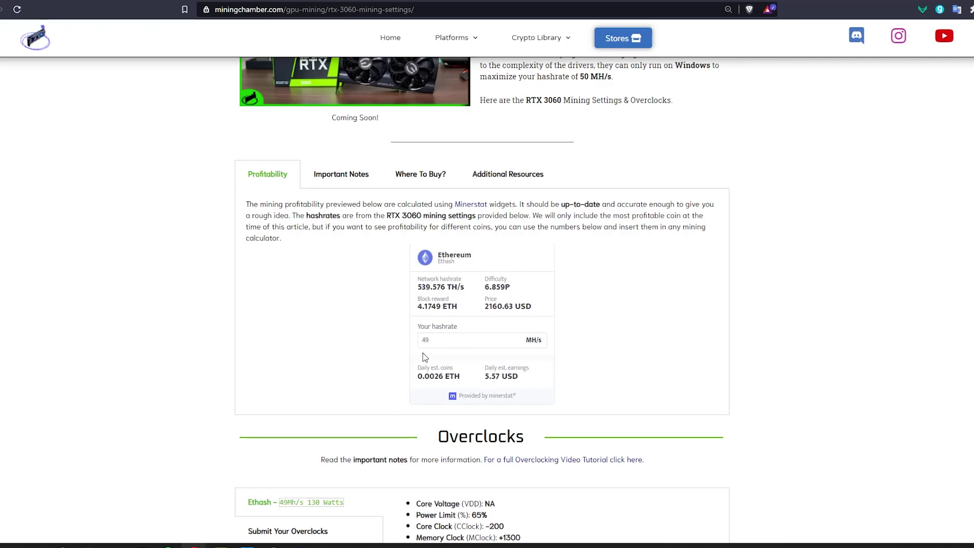
- Switch to WhatToMine and fill in the hashrates and power values for one 3060Ti card
click(169, 1)
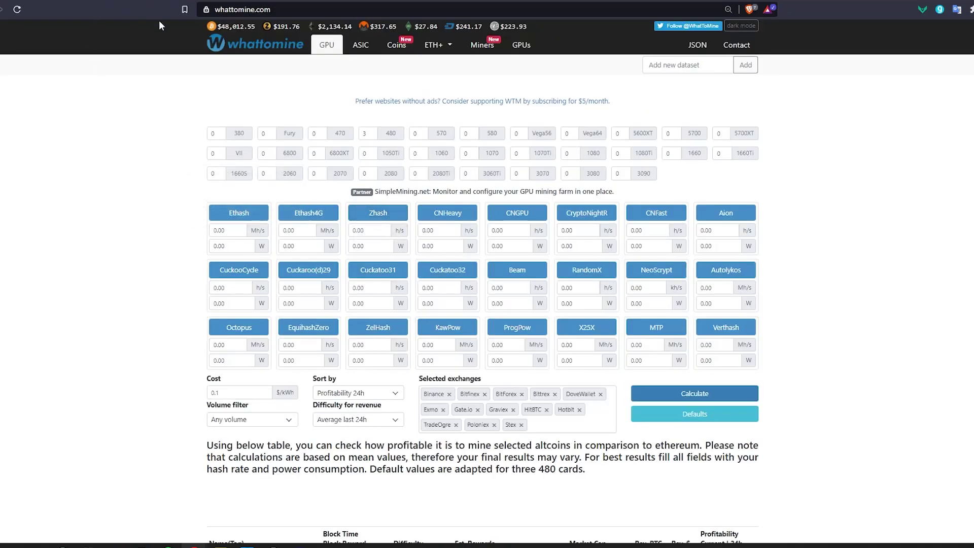
click(466, 173)
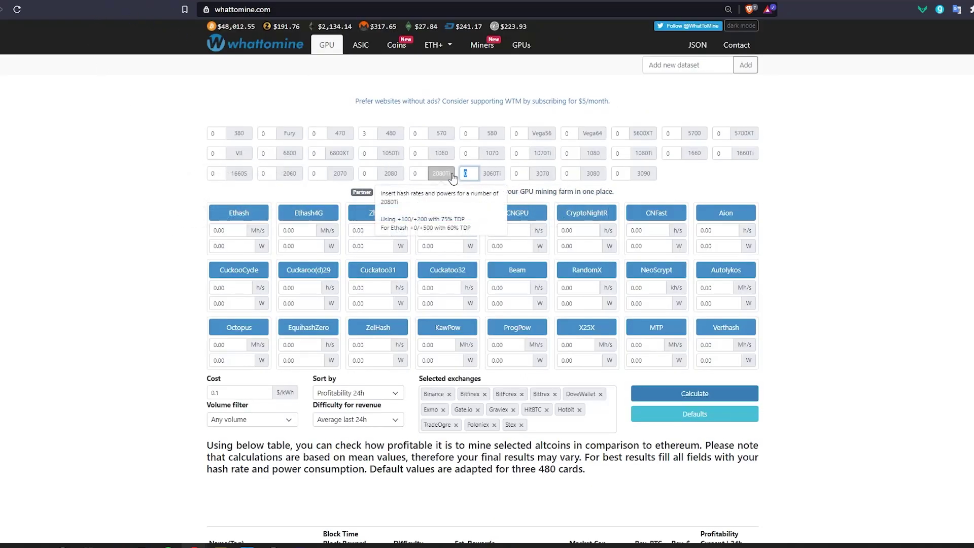
text(1)
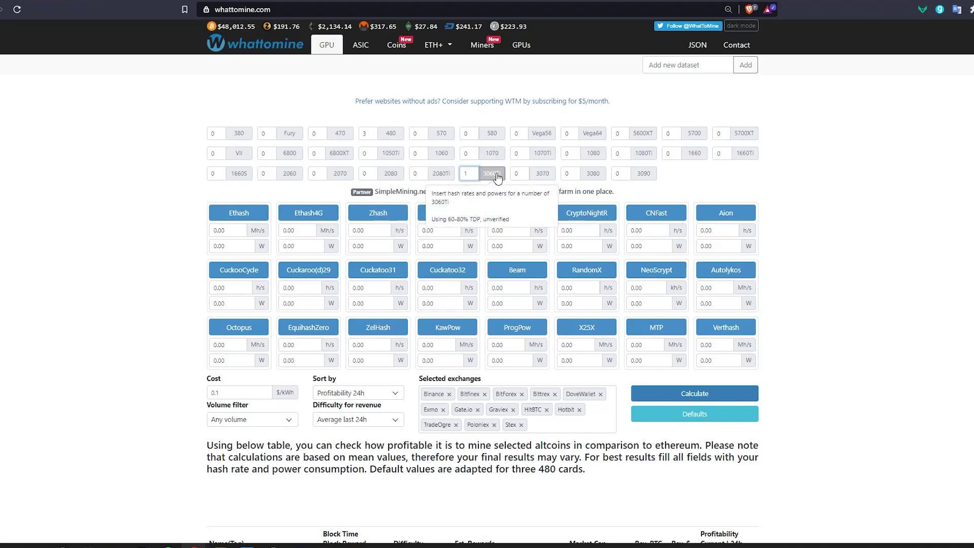
click(492, 175)
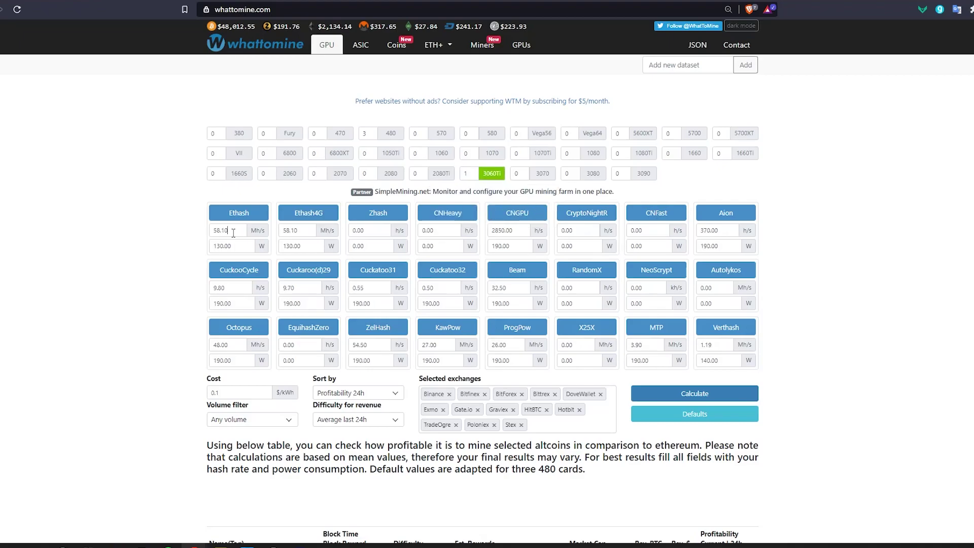
- Set the Ethash hashrate to 49 Mh/s, calculate the profitability and review the resulting coin table
double_click(232, 231)
text(49)
click(219, 247)
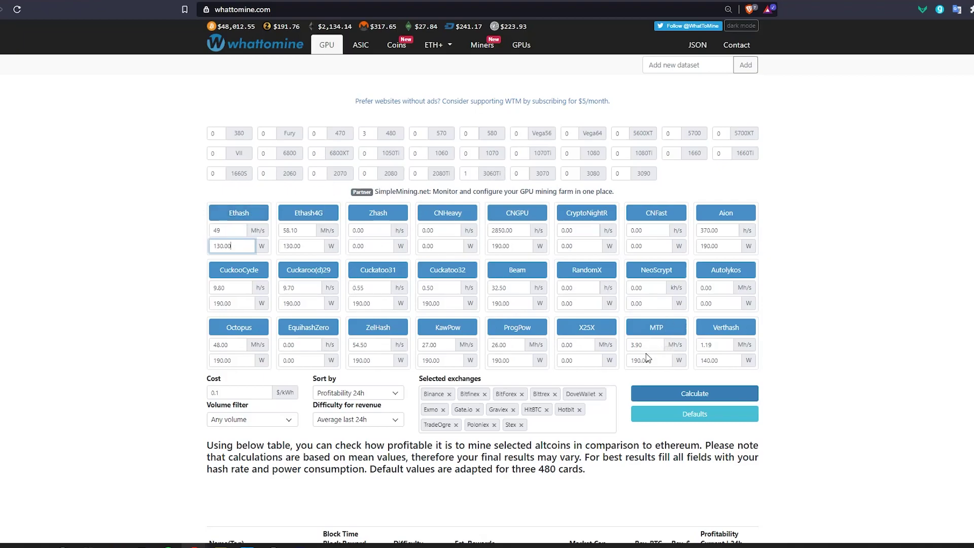
key(Return)
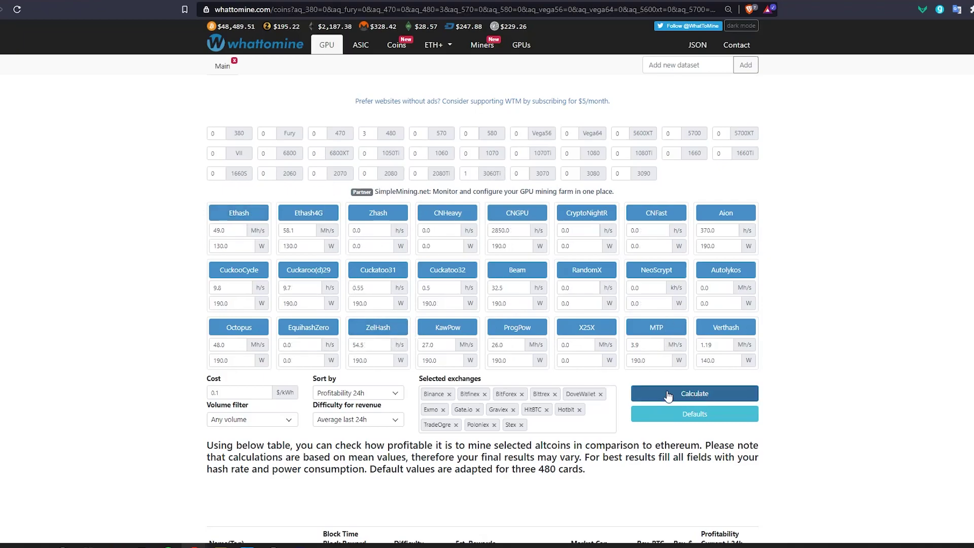
scroll(822, 339, down, 5)
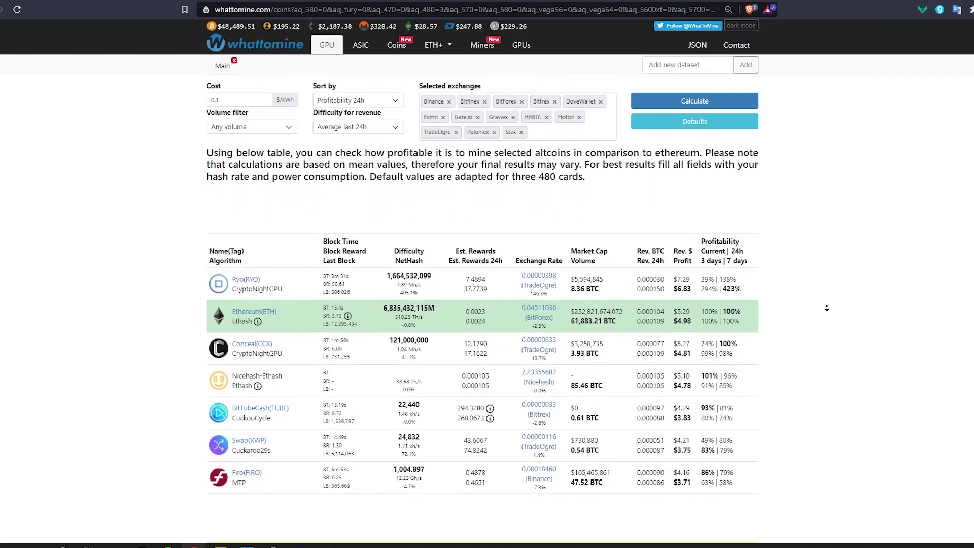
- Review the coin profits in the WhatToMine table and check the Ryo Currency price data and chart on CoinMarketCap
scroll(279, 289, down, 1)
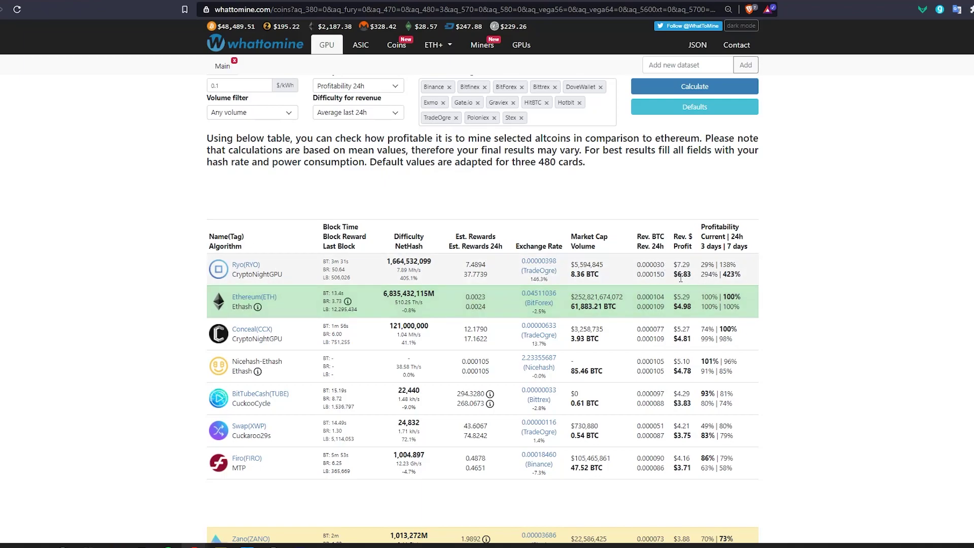
key(ctrl+Tab)
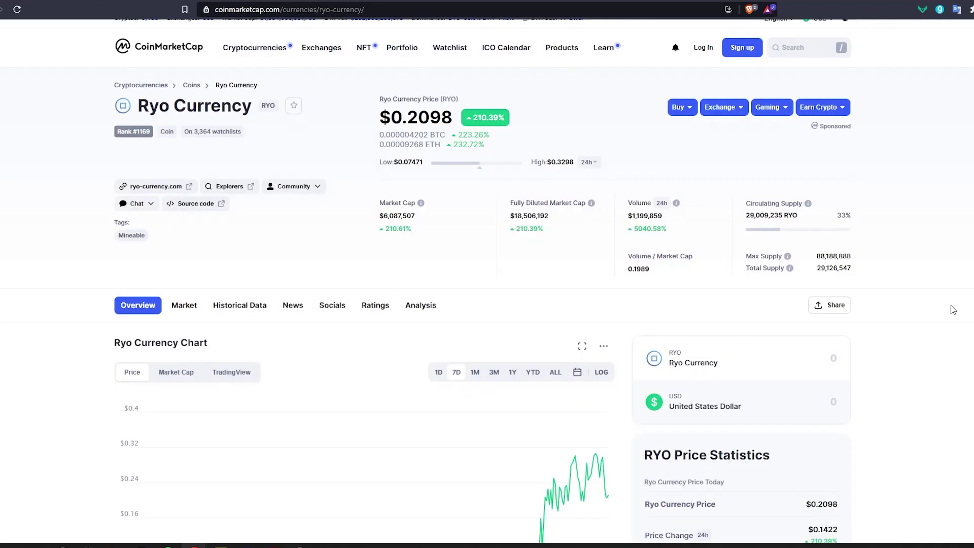
middle_click(953, 310)
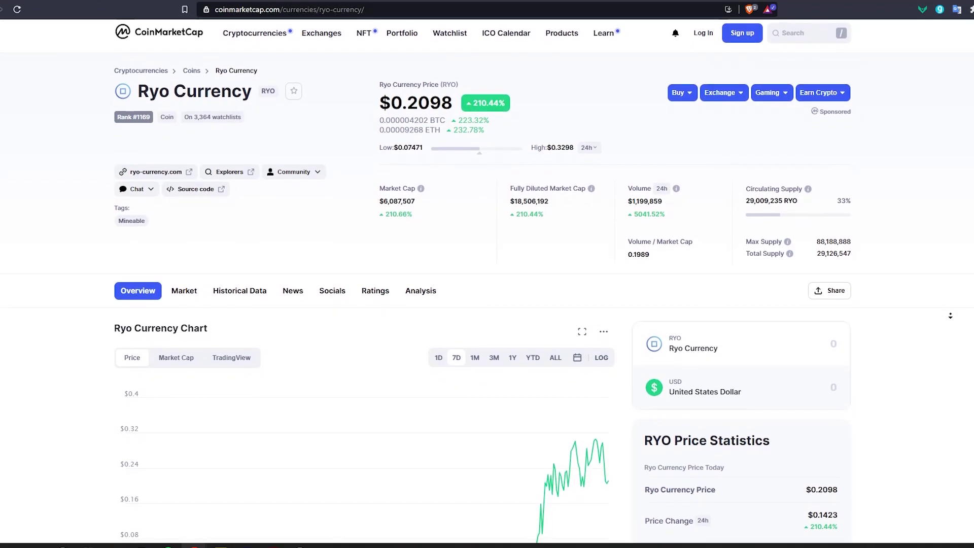
click(507, 499)
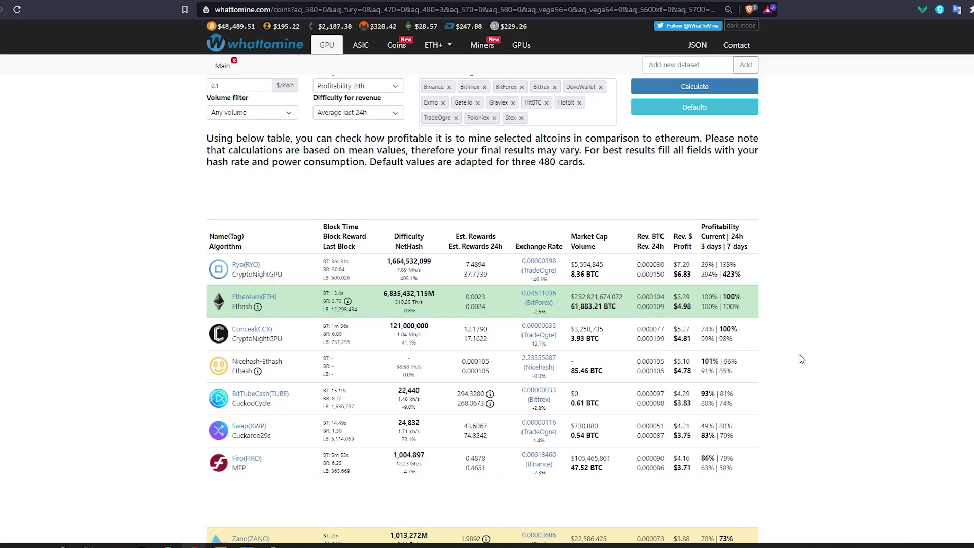
scroll(807, 361, down, 2)
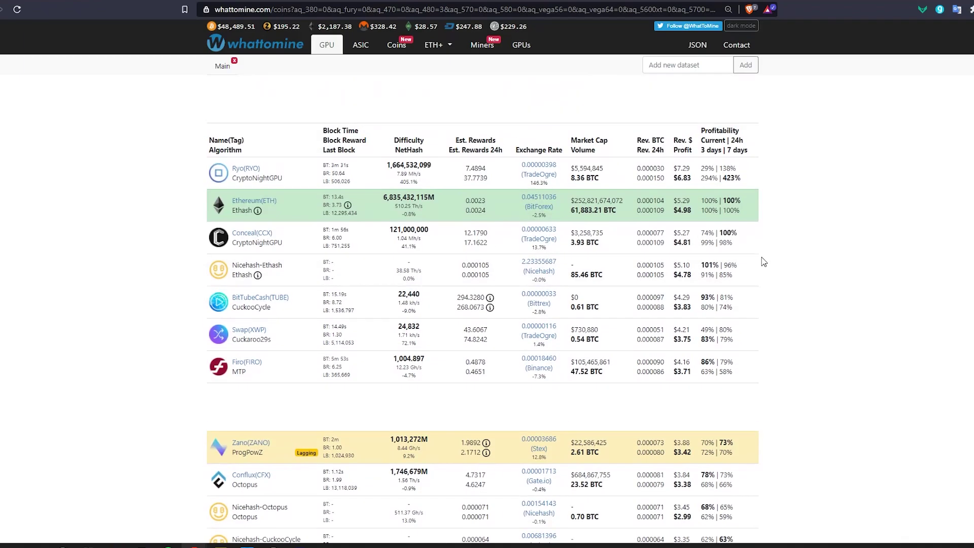
scroll(761, 258, up, 2)
middle_click(850, 253)
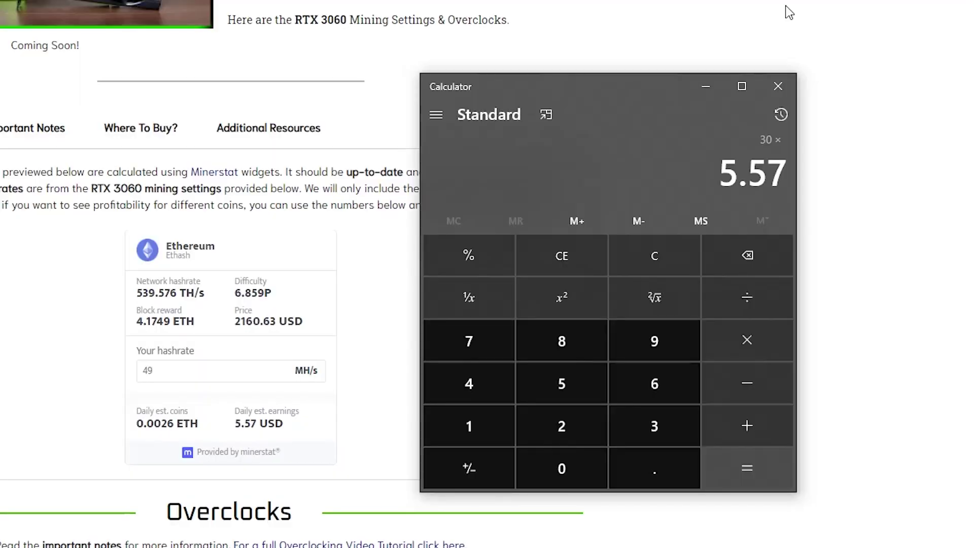
- Calculate the monthly earnings as 30 × 5.57 in Calculator and work out the payback period for a price of 950
key(Return)
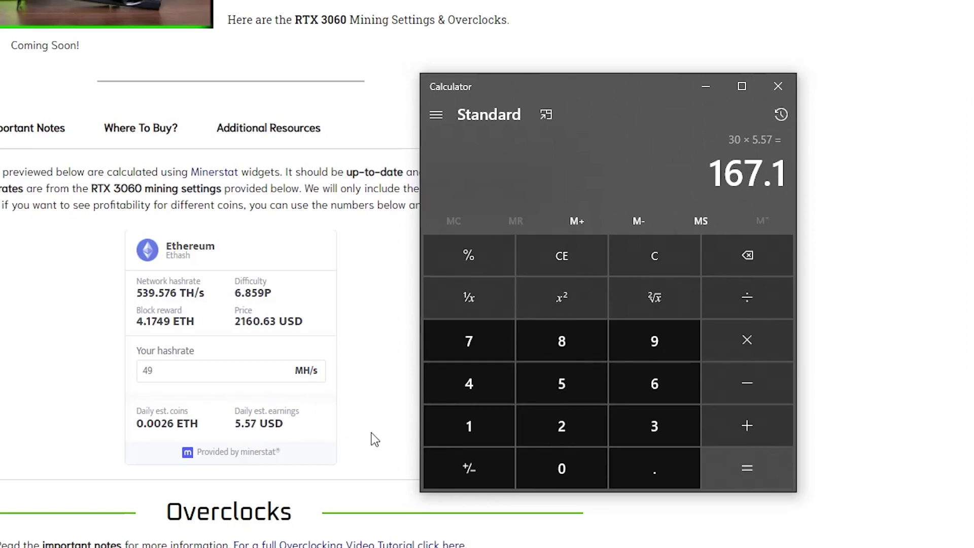
text(950)
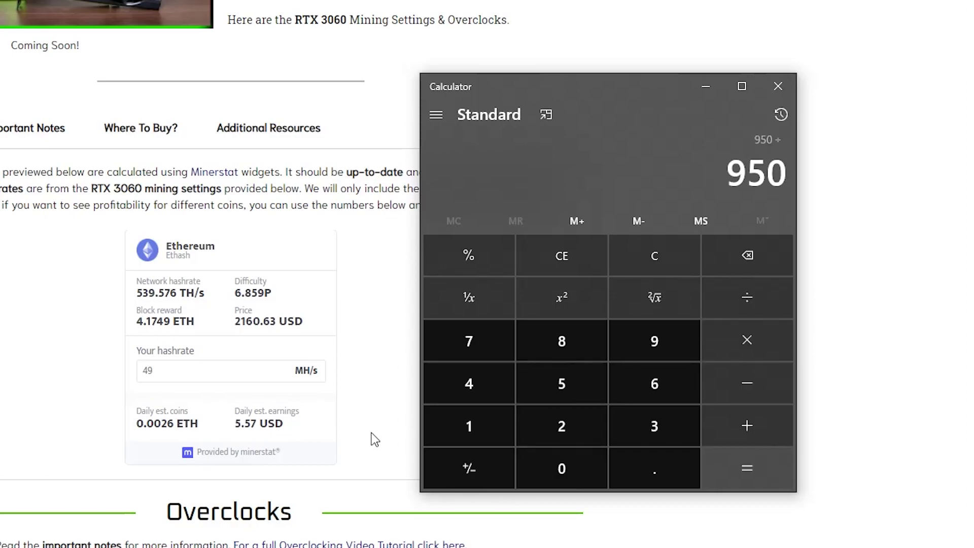
key(Return)
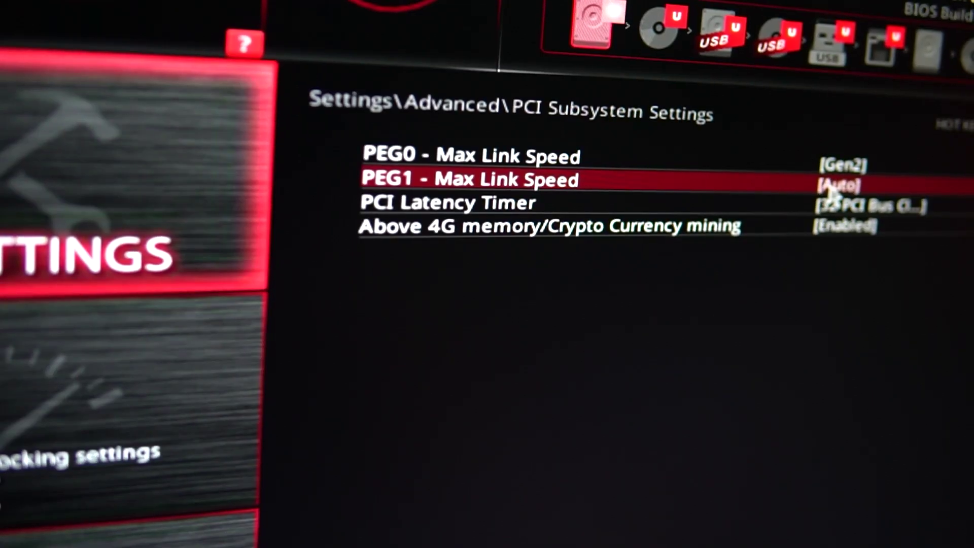
- Open the PEG1 - Max Link Speed setting in the BIOS PCI Subsystem Settings
click(833, 185)
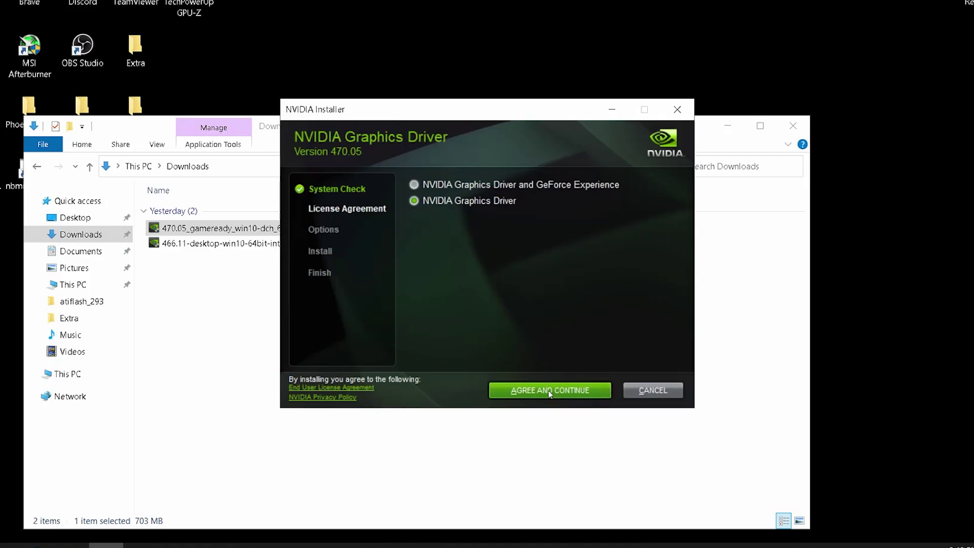
- Accept the NVIDIA driver 470.05 license and proceed with a custom clean installation that excludes the HD Audio Driver
click(550, 390)
click(571, 392)
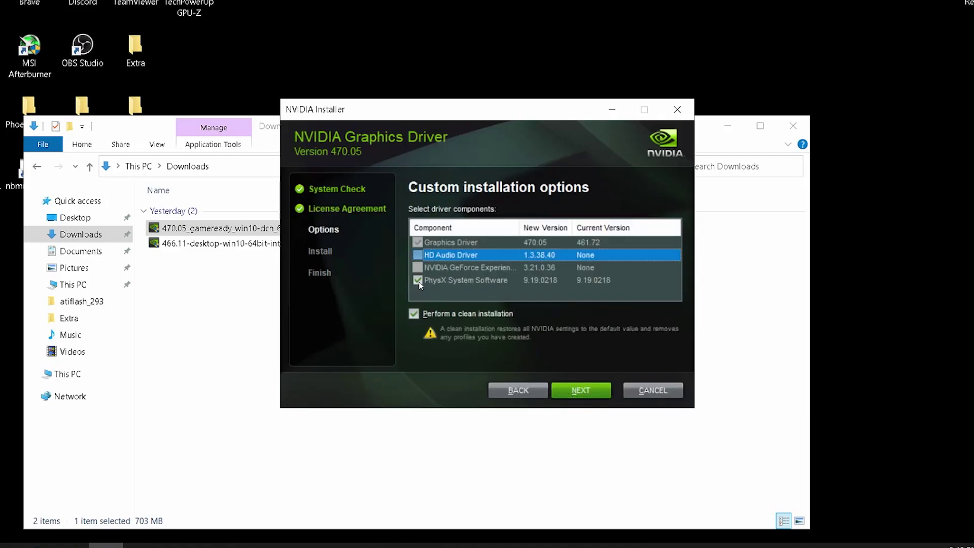
click(573, 390)
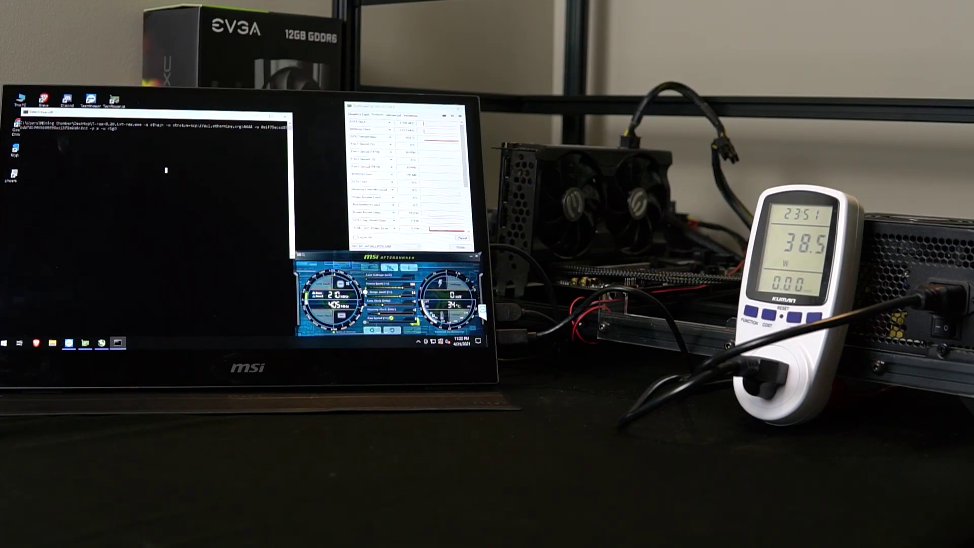
- Run the T-Rex Ethash miner in the command window
key(Return)
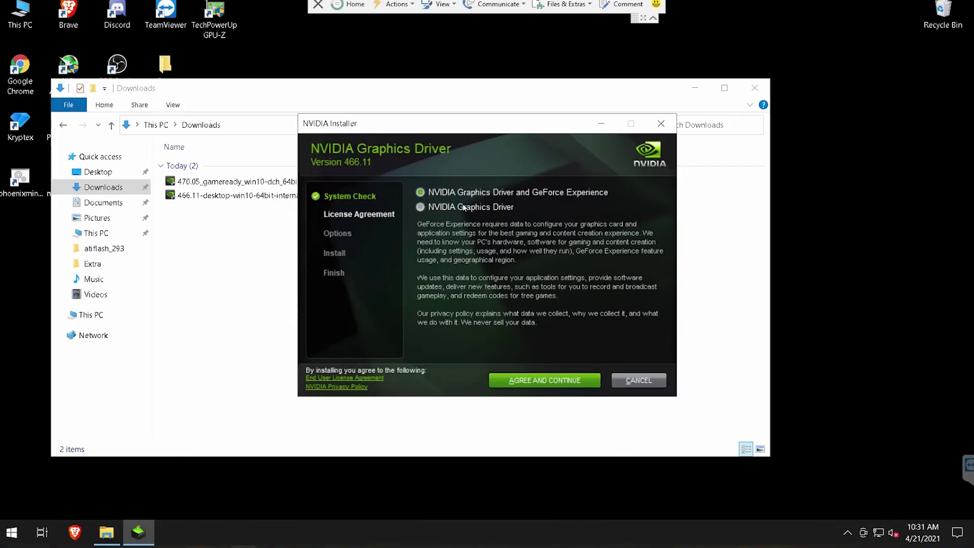
- Choose only the NVIDIA Graphics Driver in the version 466.11 installer and accept the license
click(463, 207)
click(545, 380)
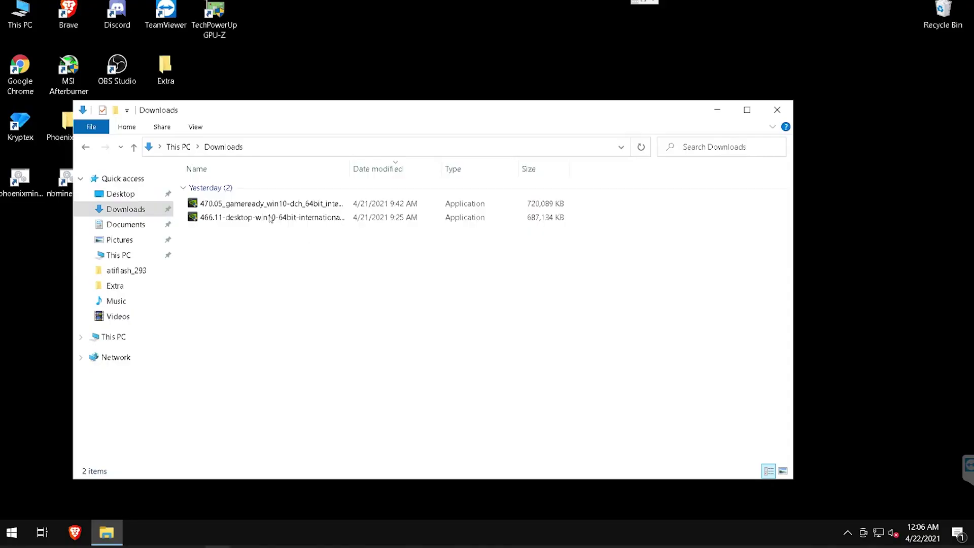
- Launch the 470.05 game-ready driver installer from the Downloads folder and allow it to make changes to the device
click(232, 206)
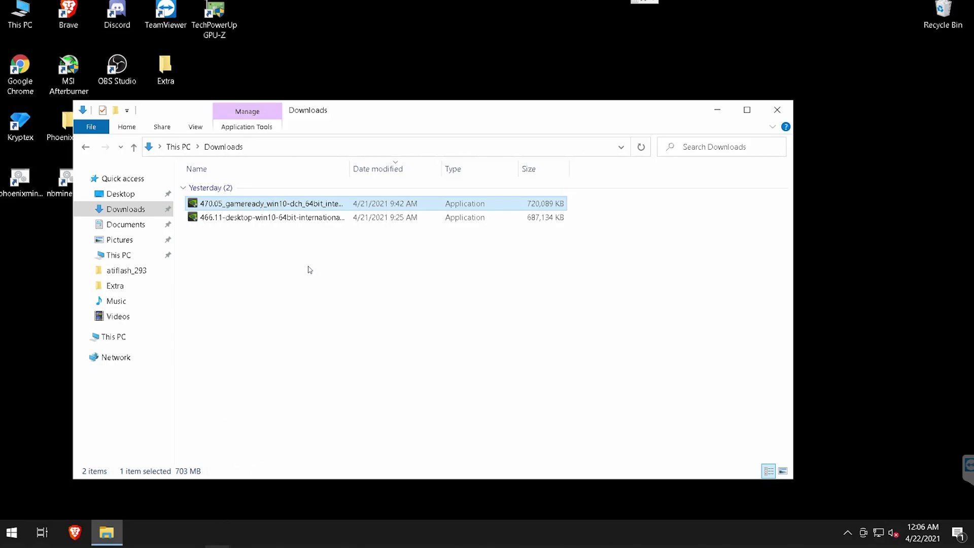
key(Return)
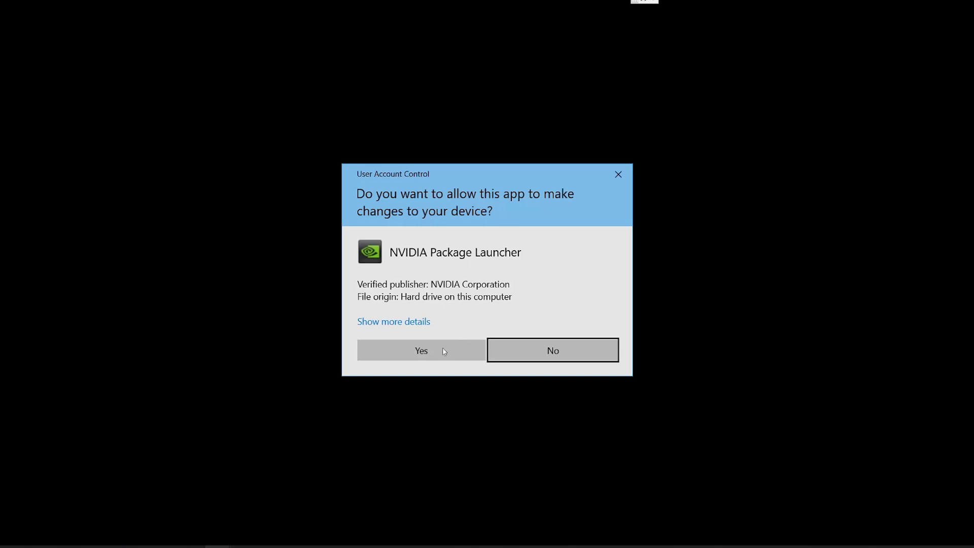
click(433, 352)
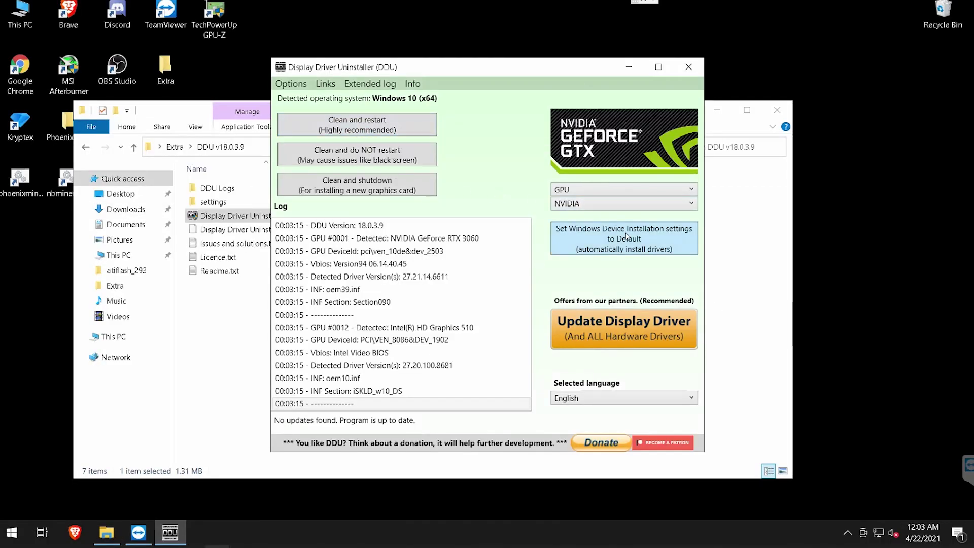
- Remove the existing NVIDIA GPU driver with Display Driver Uninstaller using the clean and restart option
click(321, 132)
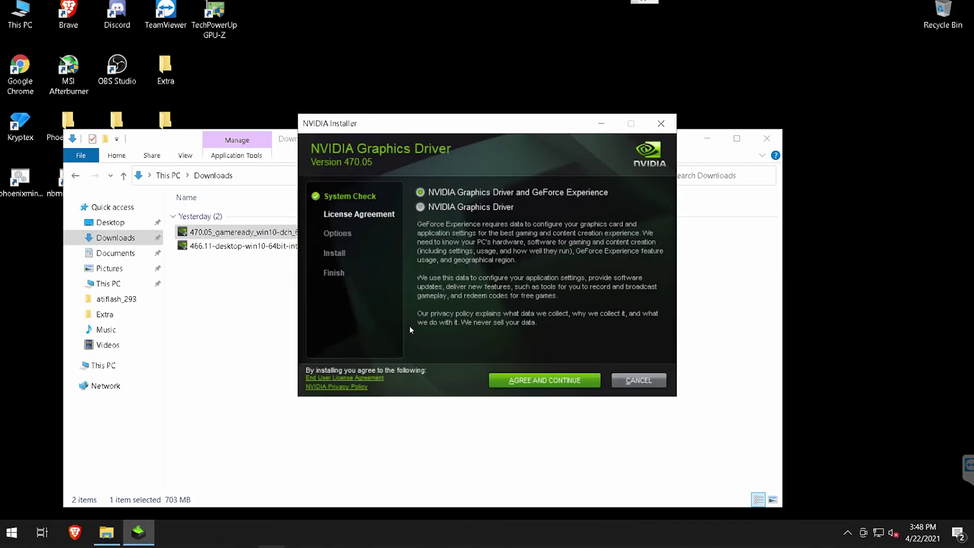
- Set up a driver-only 470.05 custom clean installation, deselecting the HD Audio Driver and PhysX System Software
click(497, 207)
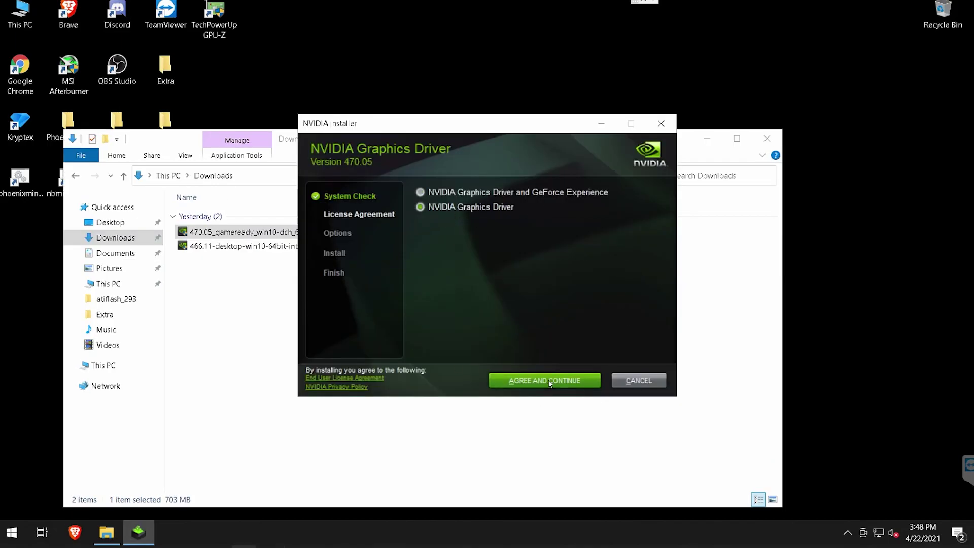
click(510, 381)
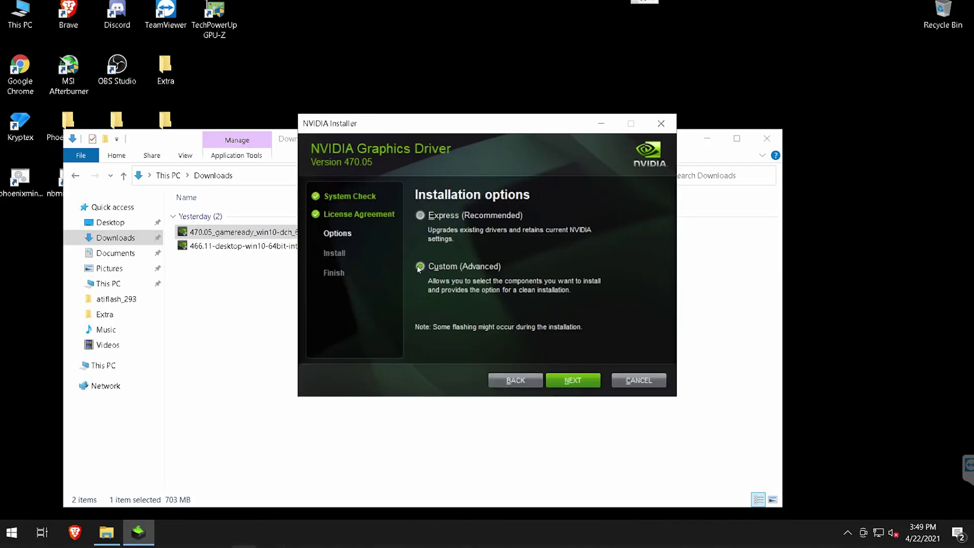
click(569, 383)
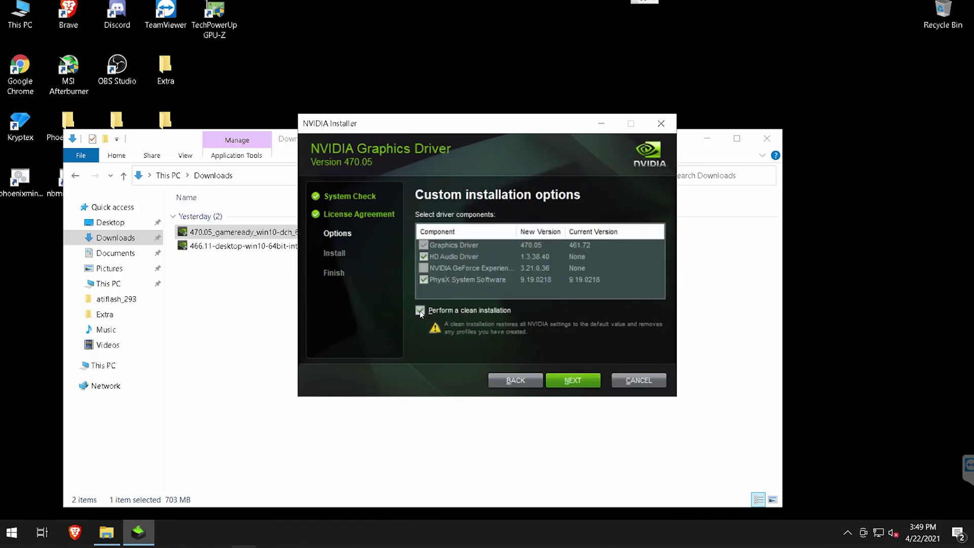
click(424, 256)
click(424, 281)
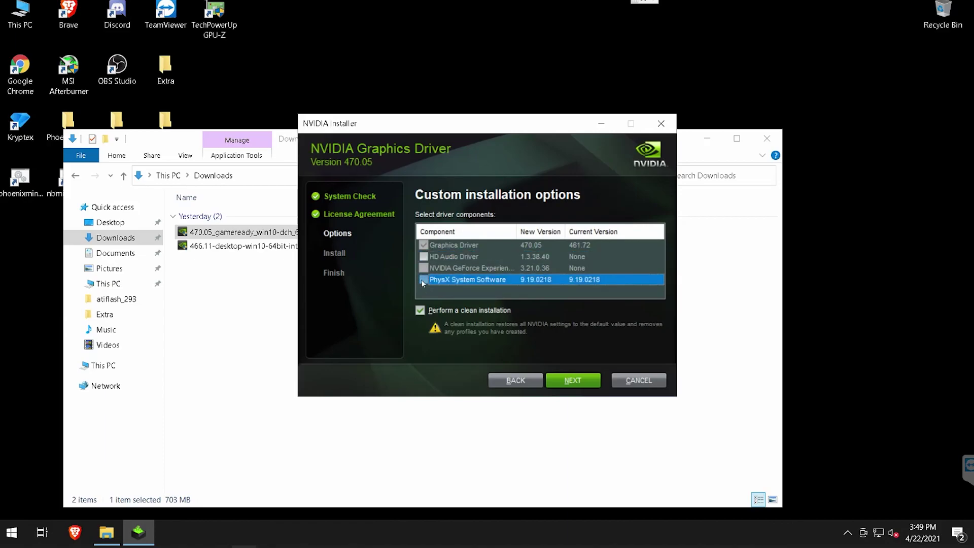
click(427, 255)
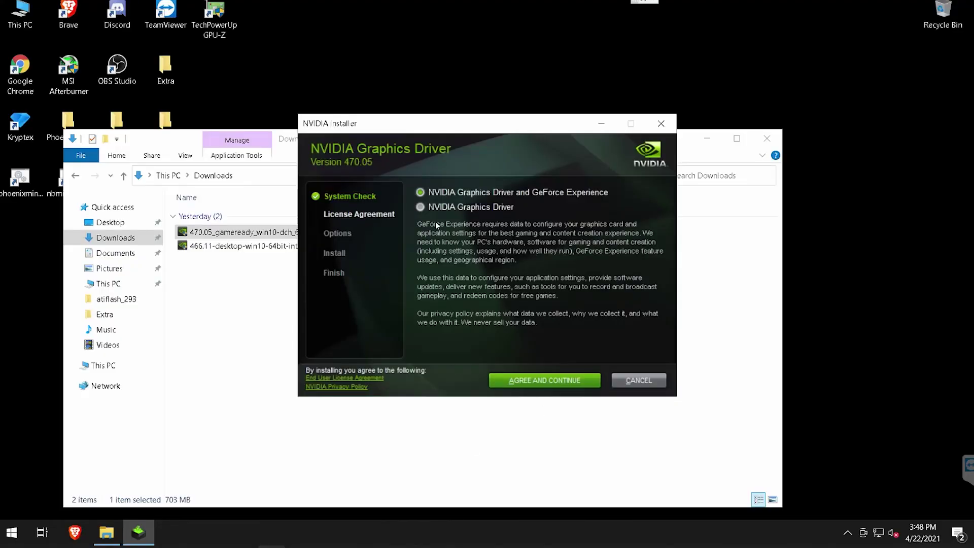
- Select the NVIDIA Graphics Driver option without GeForce Experience in the reopened 470.05 installer
click(495, 207)
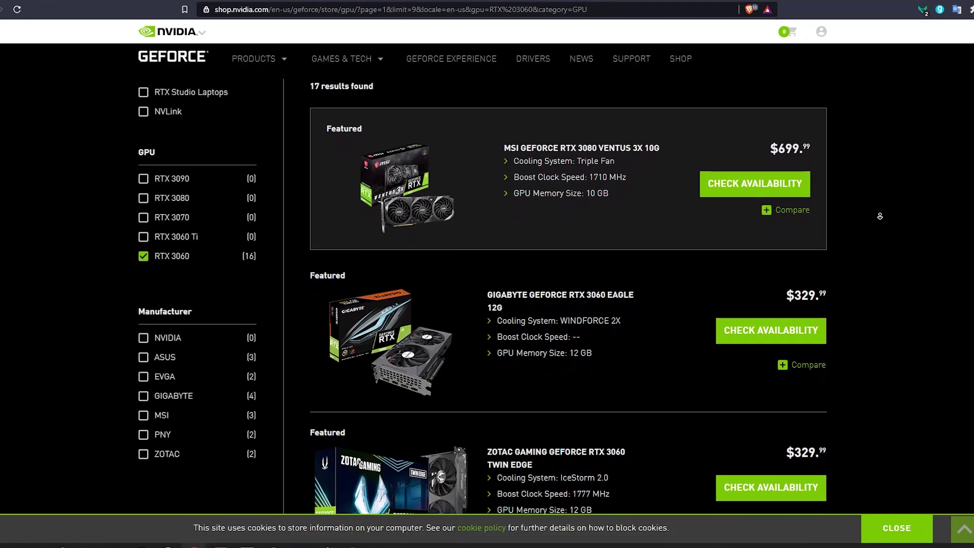
- Browse the RTX 3060 cards and their prices in the NVIDIA GeForce store
scroll(880, 216, down, 3)
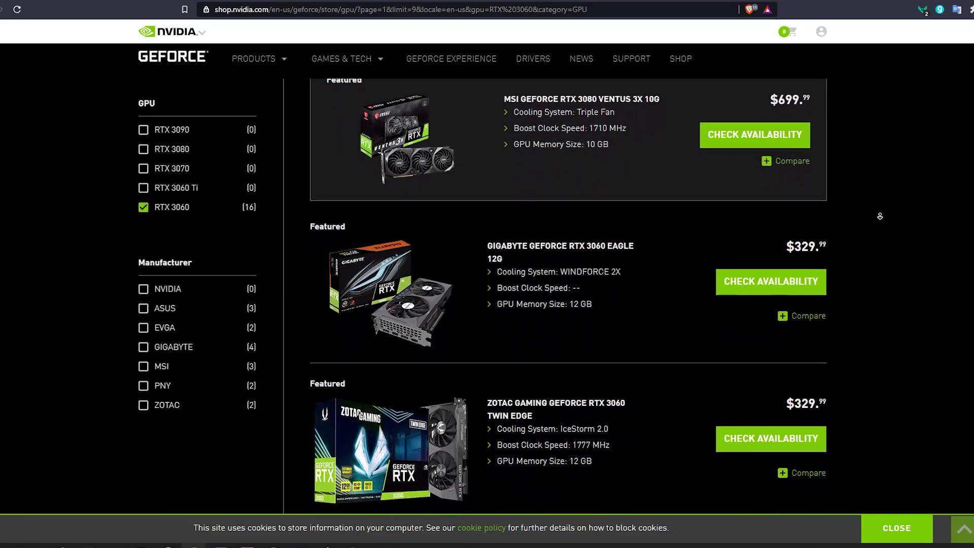
scroll(880, 216, down, 2)
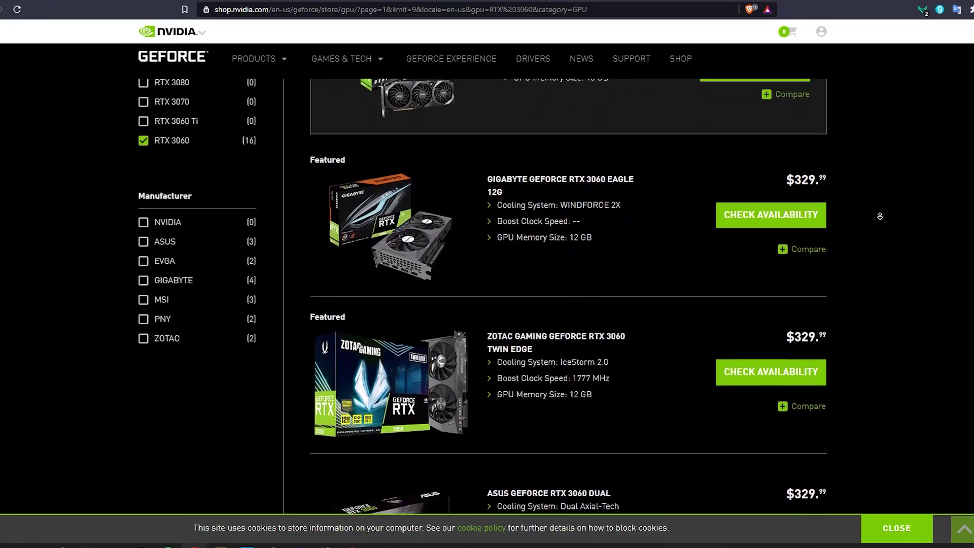